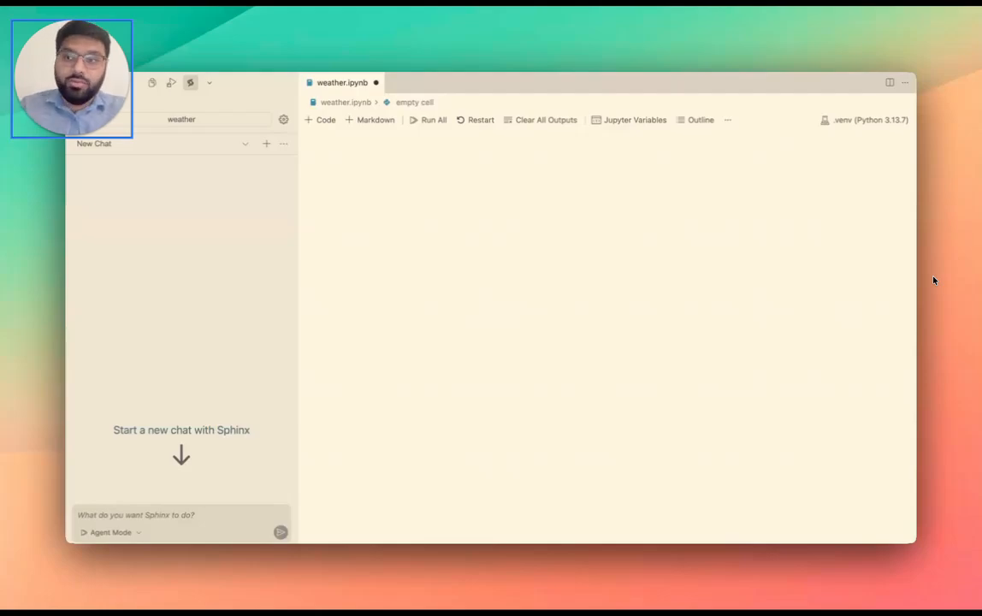
Step: Begin the chat prompt with the hypothesis that Six Flags revenue is lower in rainier quarters and a request to test it as follows
{"action": "type", "text": "I have a hypothesis that si"}
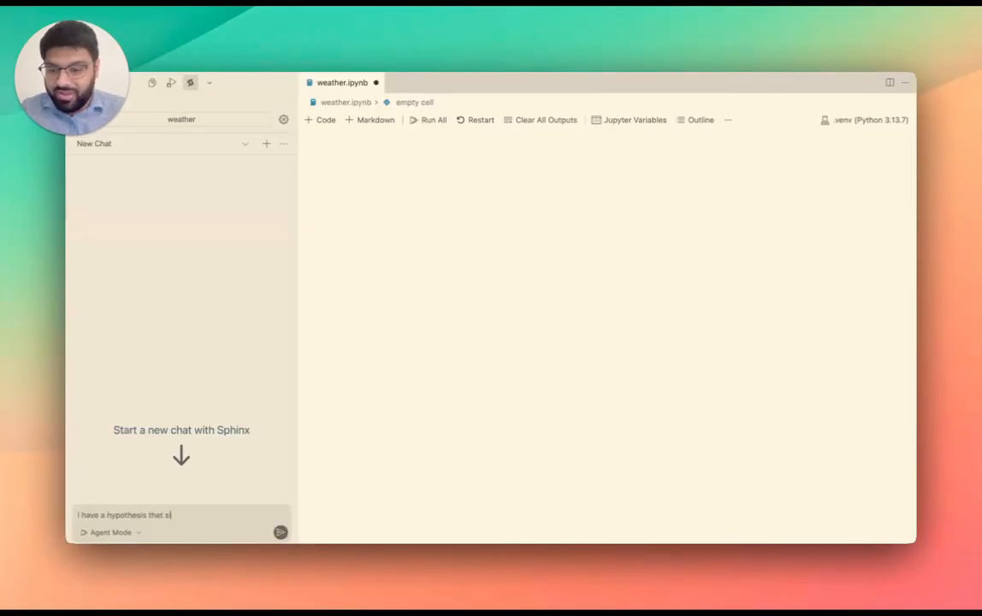
{"action": "type", "text": "x flags revenue is lower in rainie"}
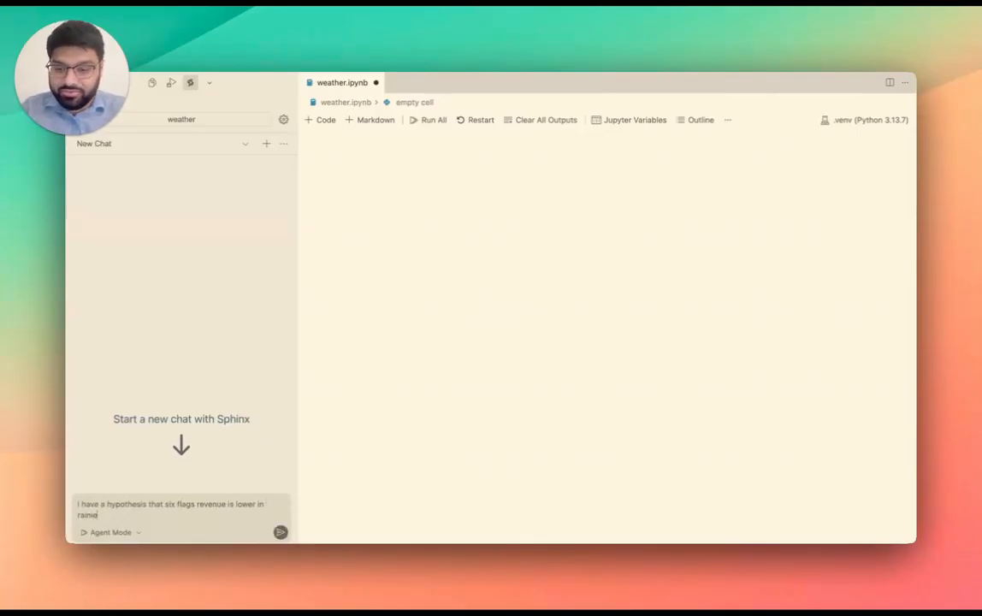
{"action": "type", "text": "r quarters. to test it, do the following for me:"}
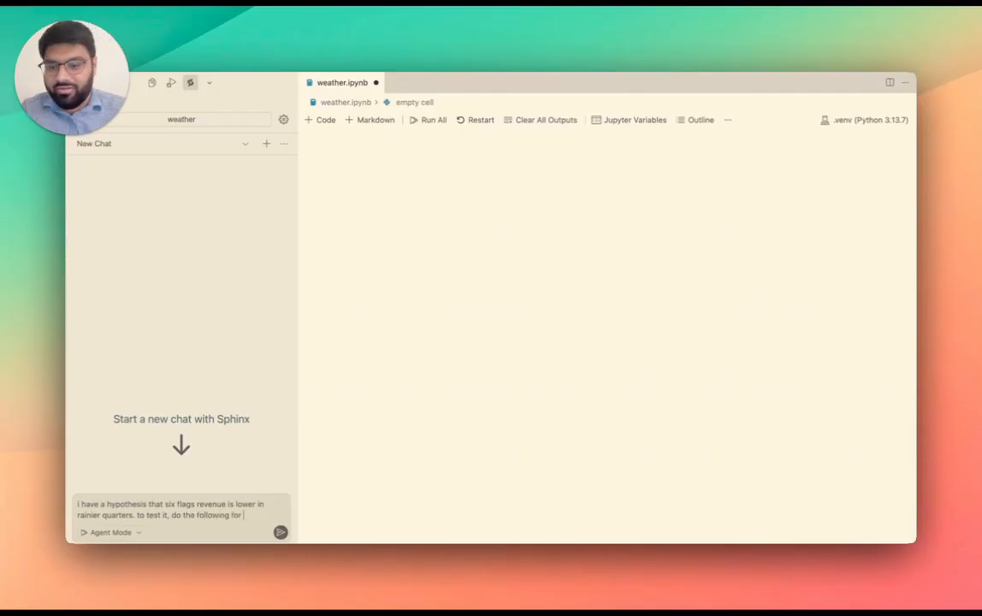
Step: Add prompt bullets for listing and geolocating the Six Flags parks and for finding precipitation data for each park's coordinates
{"action": "key", "text": "shift+Return"}
{"action": "type", "text": "- make a list of six flags parks, and geolocate them"}
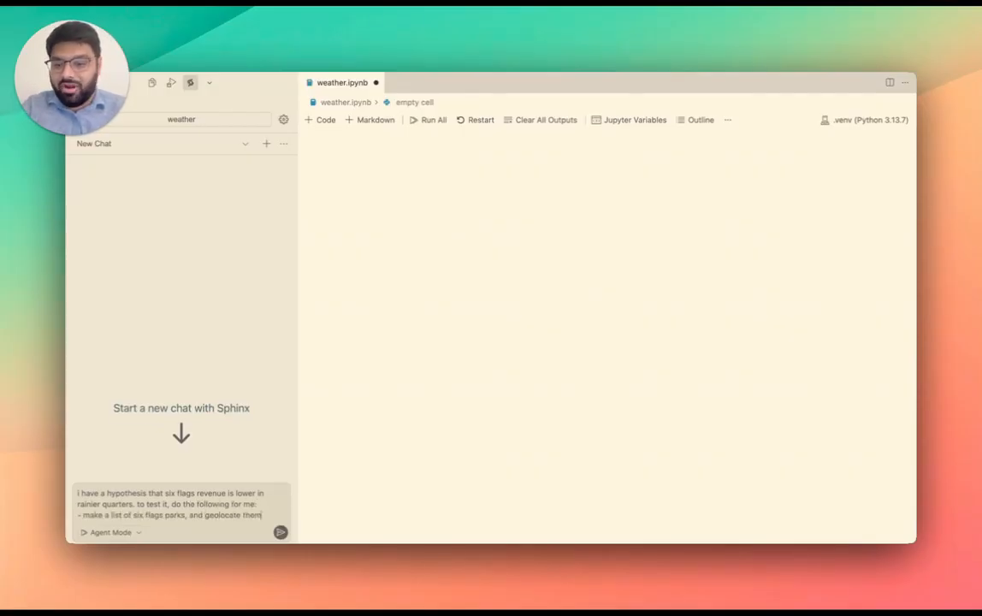
{"action": "key", "text": "shift+Return"}
{"action": "type", "text": "- for e"}
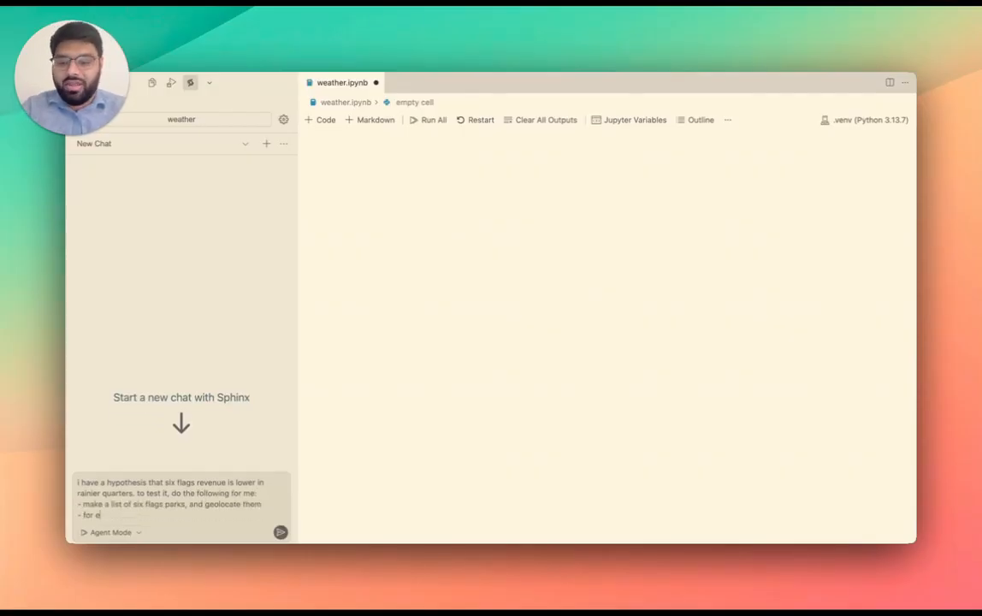
{"action": "type", "text": "ach park coordinates, find precipitation data"}
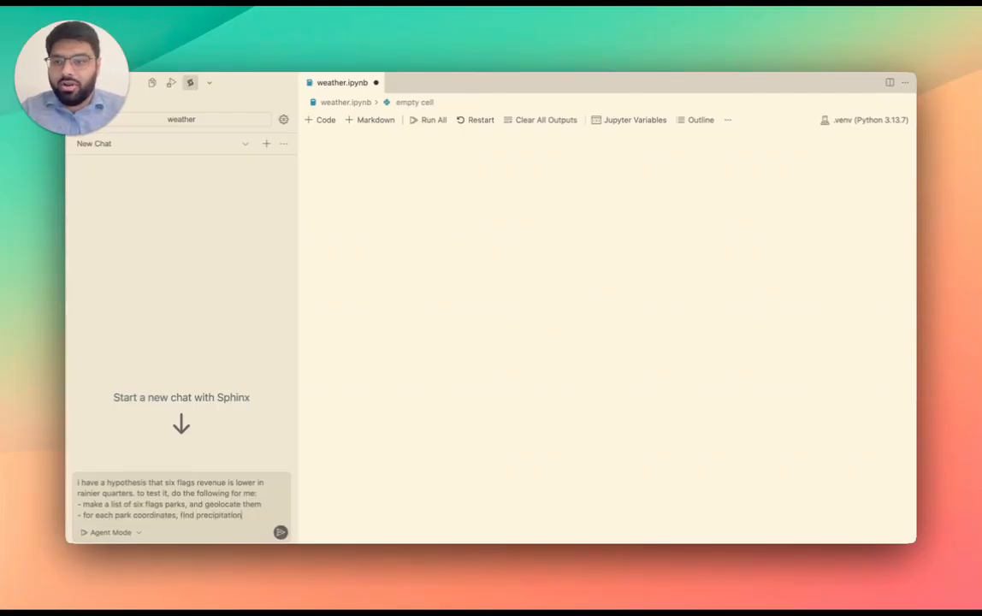
Step: Add a bullet comparing the number of rainy days, using a few thresholds for rain that dissuades park-goers, to revenue in FUN_revenue.csv
{"action": "key", "text": "shift+Return"}
{"action": "type", "text": "- compar"}
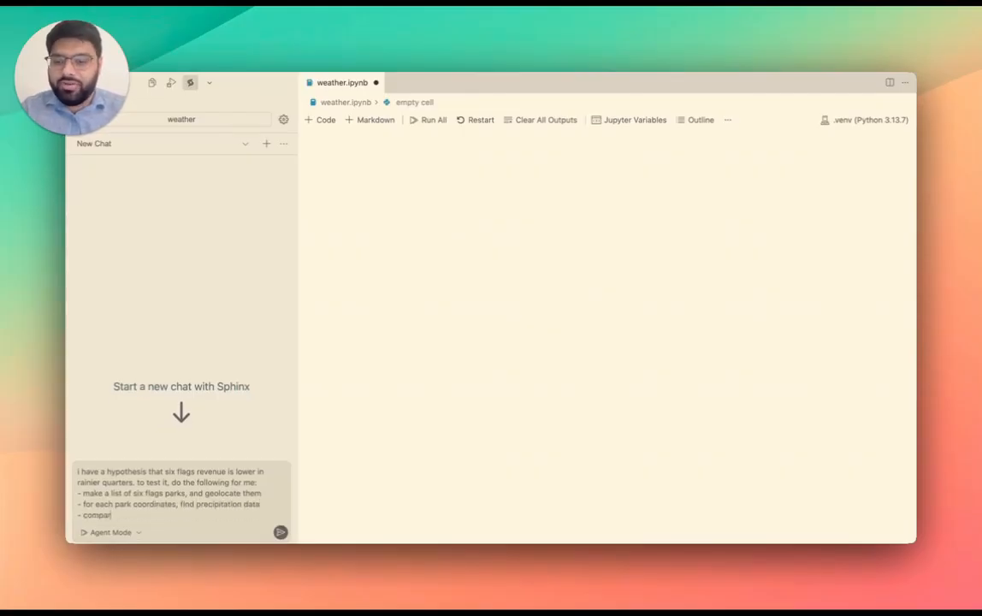
{"action": "type", "text": "e the number of rainy days (try a few"}
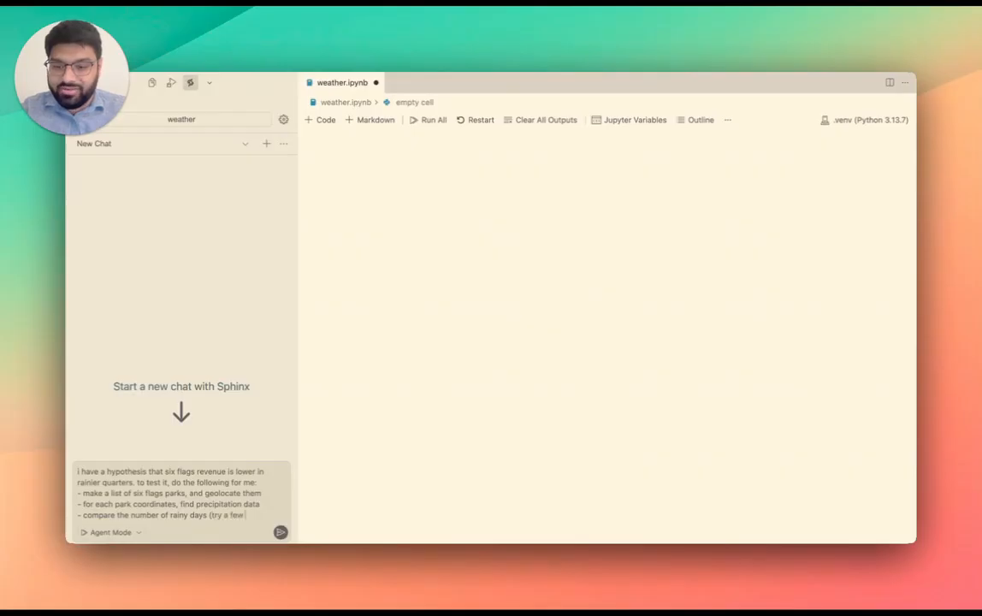
{"action": "type", "text": " thresholds for enough rain to diss"}
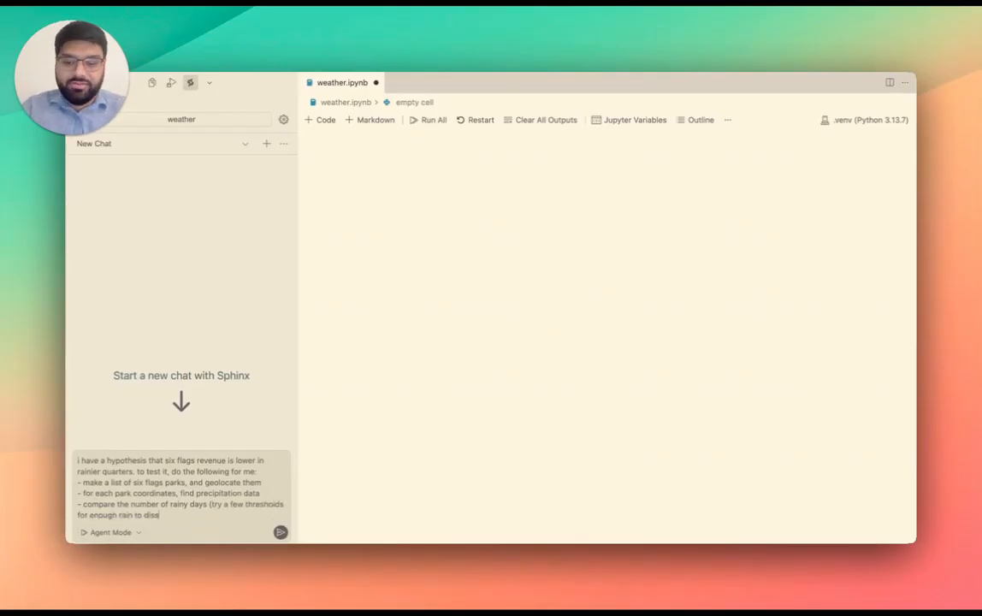
{"action": "type", "text": "uade park-goers) to revenue ("}
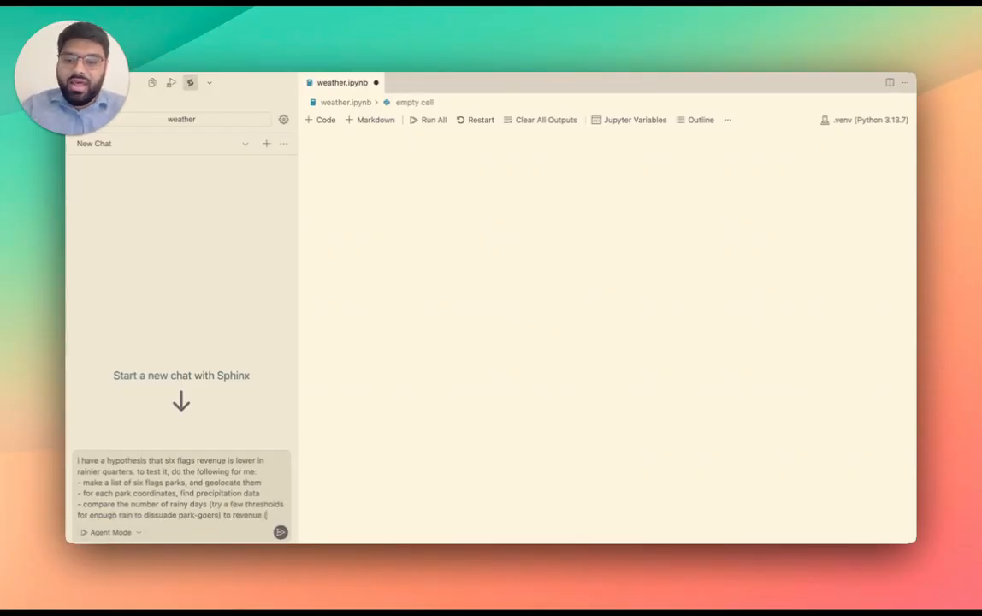
{"action": "type", "text": "its in FUN_revenue.csv)"}
Step: Add a bullet requesting the comparisons in y/y growth space for both rainy day count and quarterly revenue, and submit the prompt
{"action": "key", "text": "shift+Return"}
{"action": "type", "text": "- do the"}
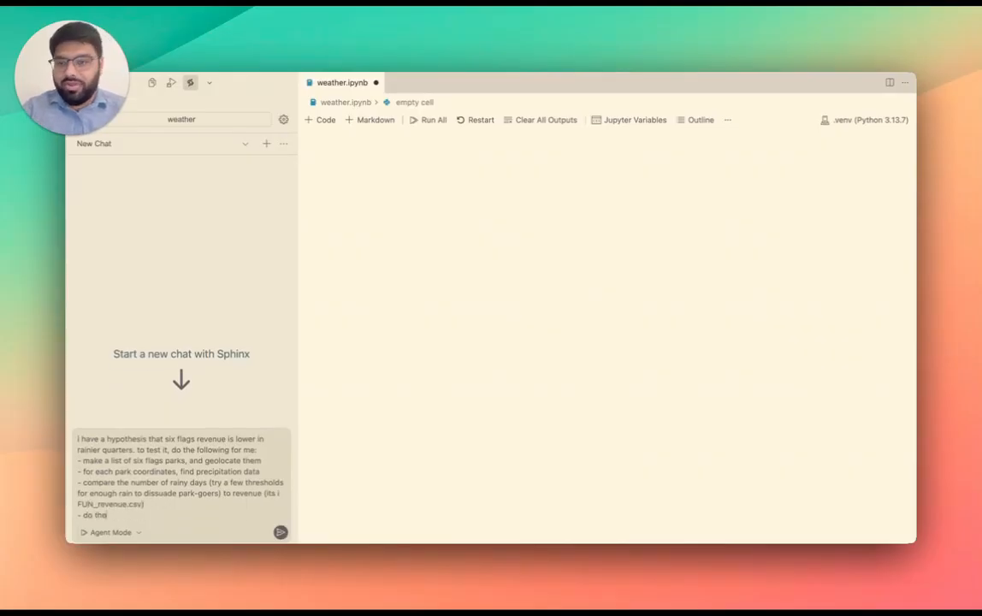
{"action": "type", "text": " comparisons in y"}
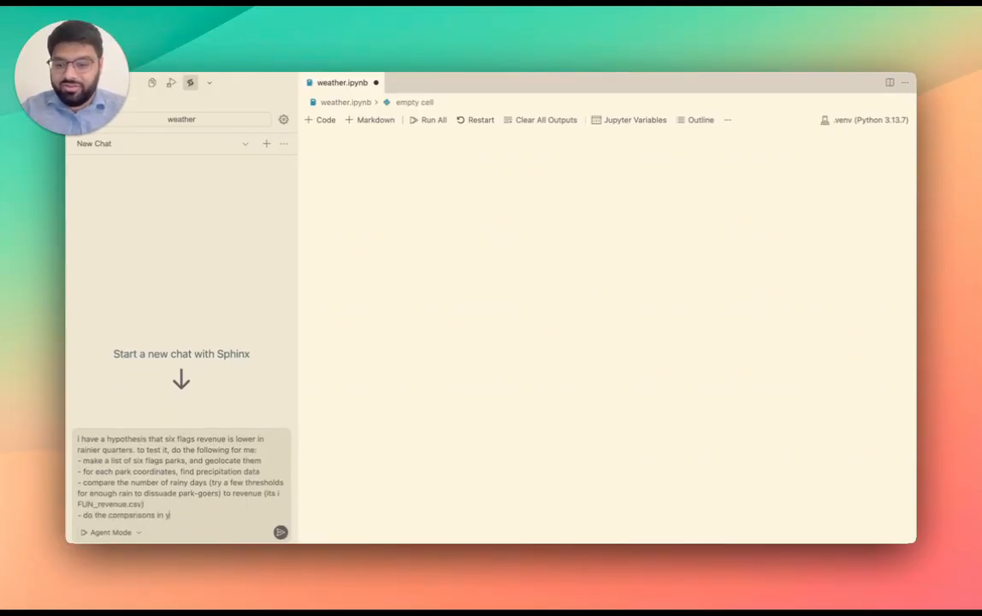
{"action": "type", "text": "/y growth space for both rainy day count and quarterly"}
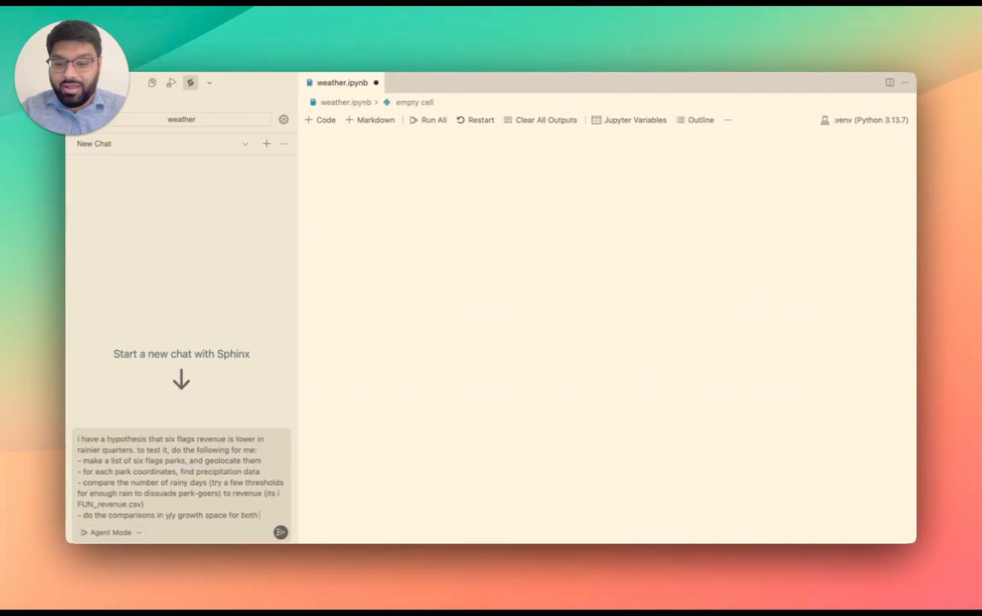
{"action": "type", "text": " revenue"}
{"action": "key", "text": "Return"}
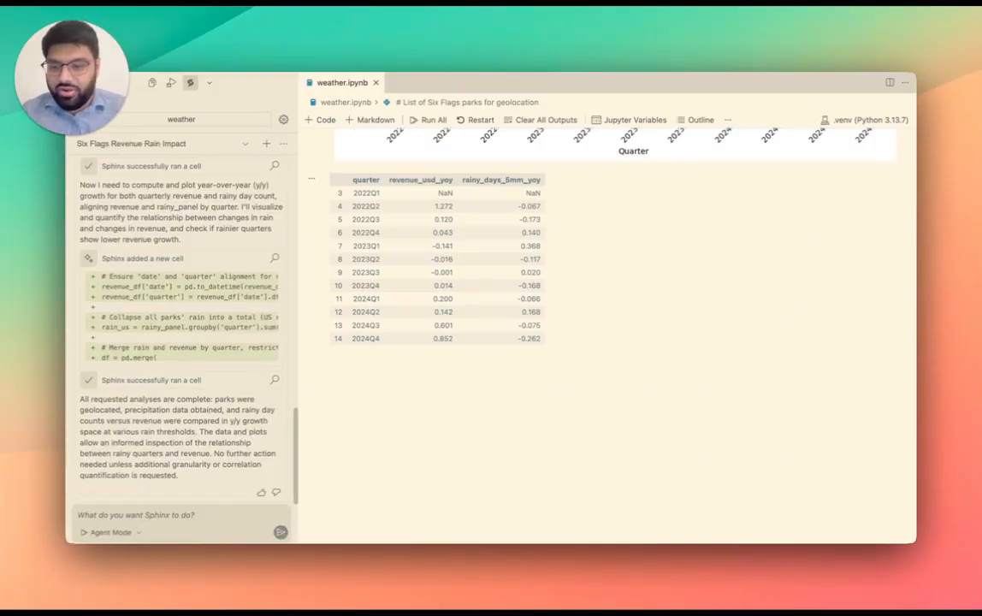
Step: Ask the agent for a scatterplot of revenue growth vs rainy day growth for each threshold, along with the correlations
{"action": "type", "text": "ok can you"}
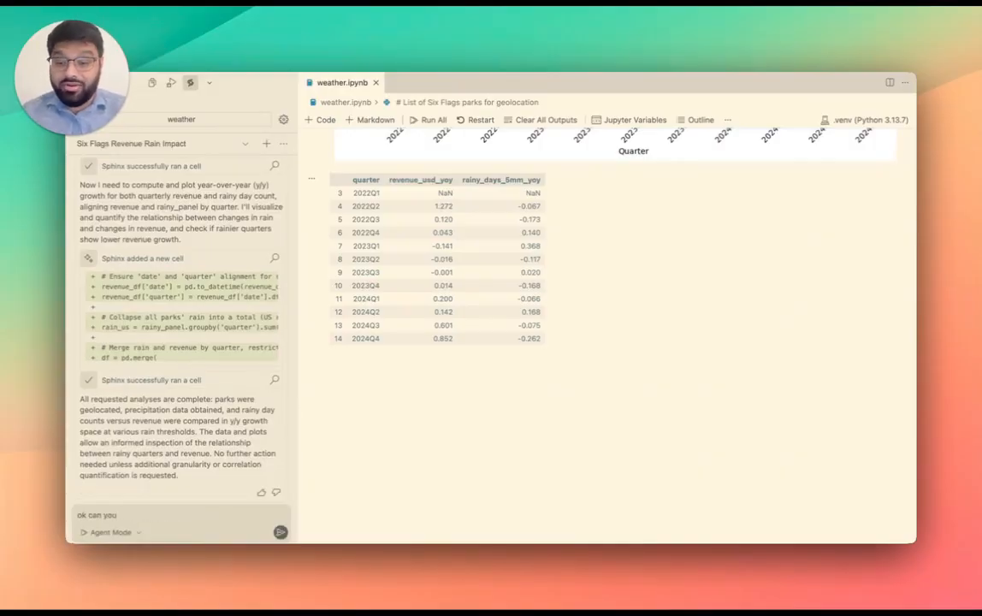
{"action": "type", "text": " visualize a scatterp"}
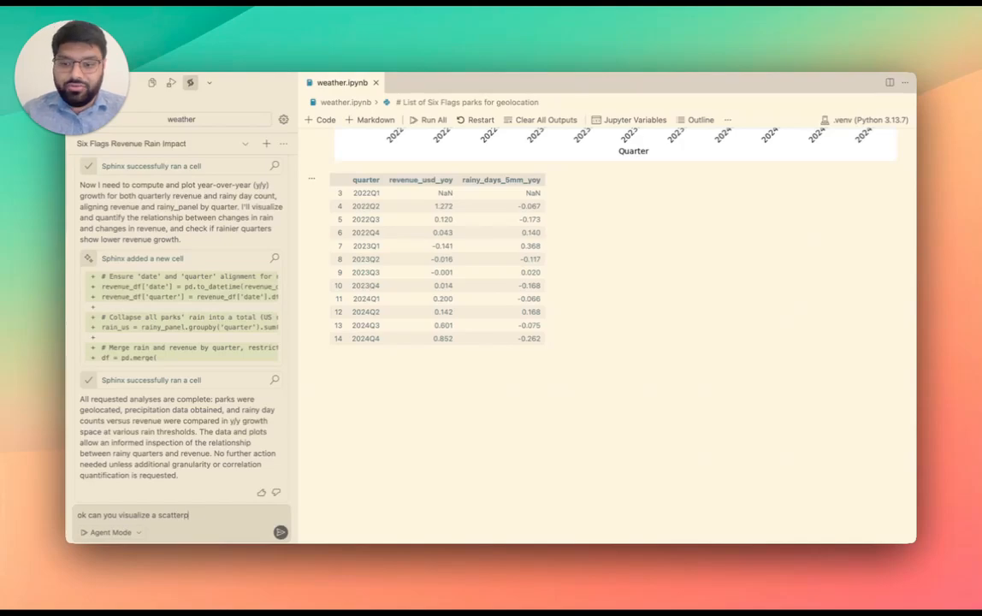
{"action": "type", "text": "lot of revenue grwoth vs rainy day growth for each thresho"}
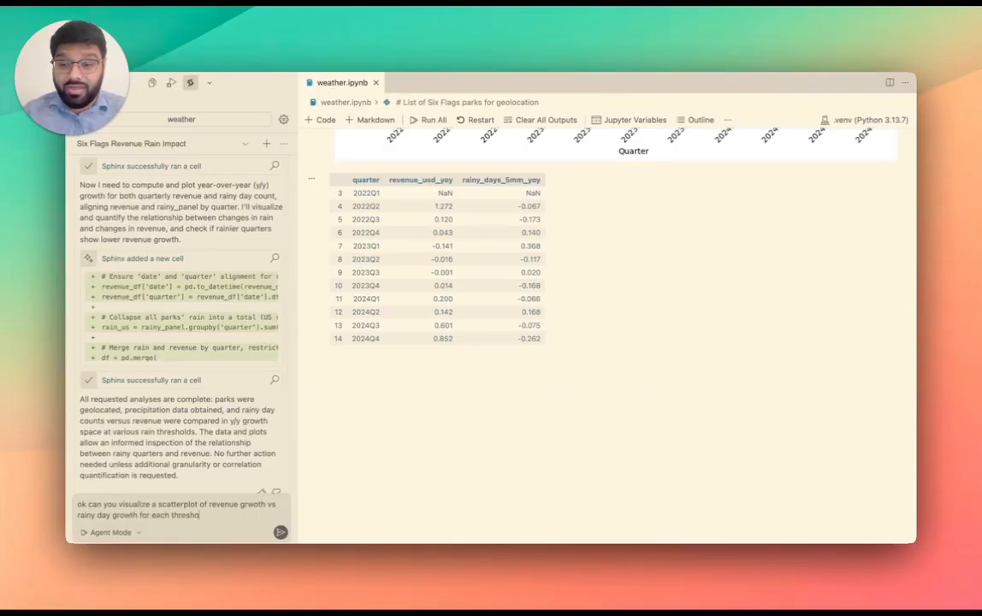
{"action": "type", "text": "ld and also give me the corrs"}
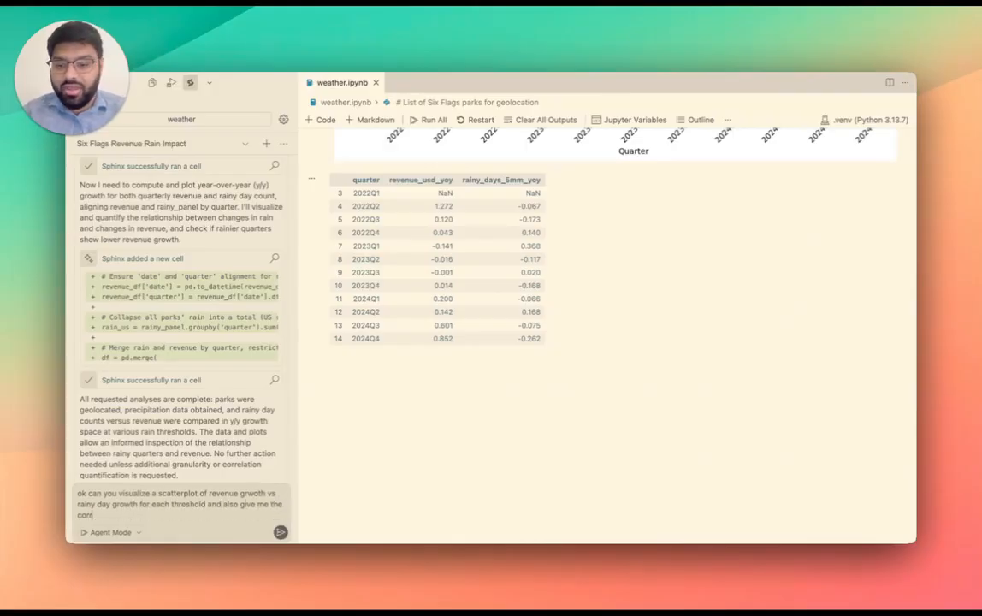
{"action": "key", "text": "Return"}
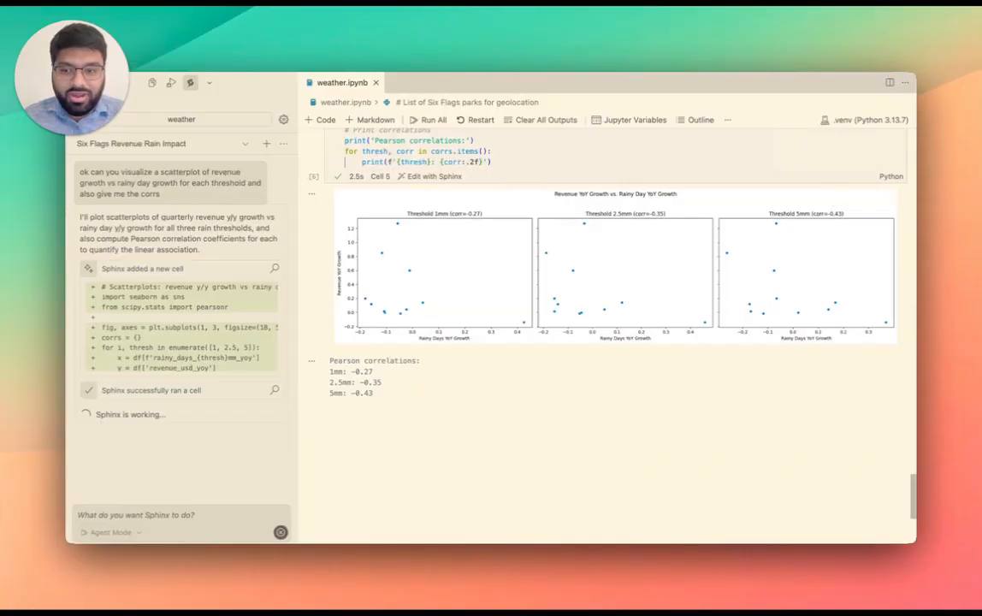
Step: Halt the agent and ask it to try a bunch more thresholds, since 5mm seems to have the best correlation
{"action": "left_click", "coordinate": [281, 532]}
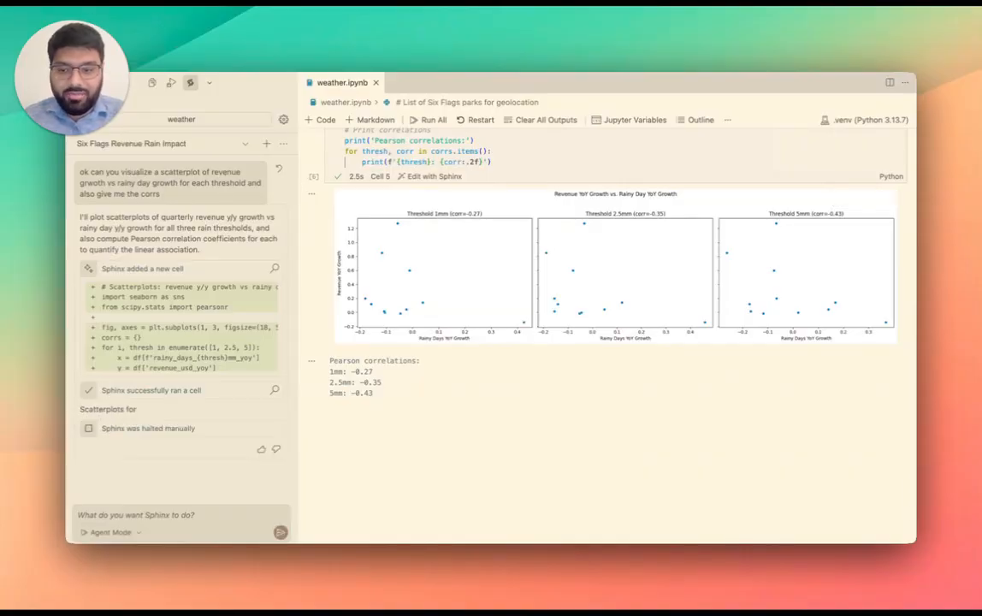
{"action": "type", "text": "ok so it seems like 5mm has the best correla"}
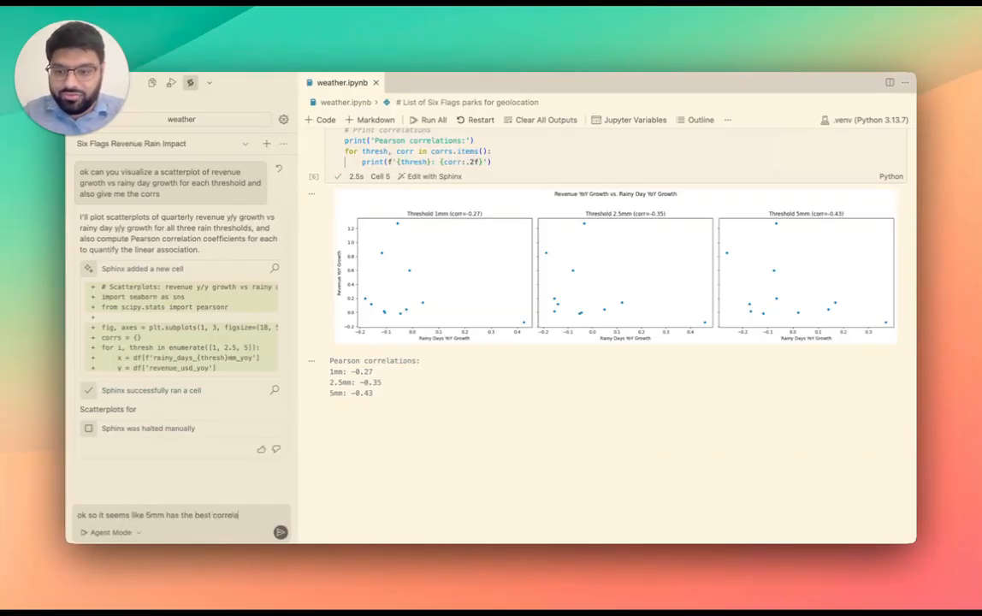
{"action": "type", "text": "n we actyally try a bunch more th"}
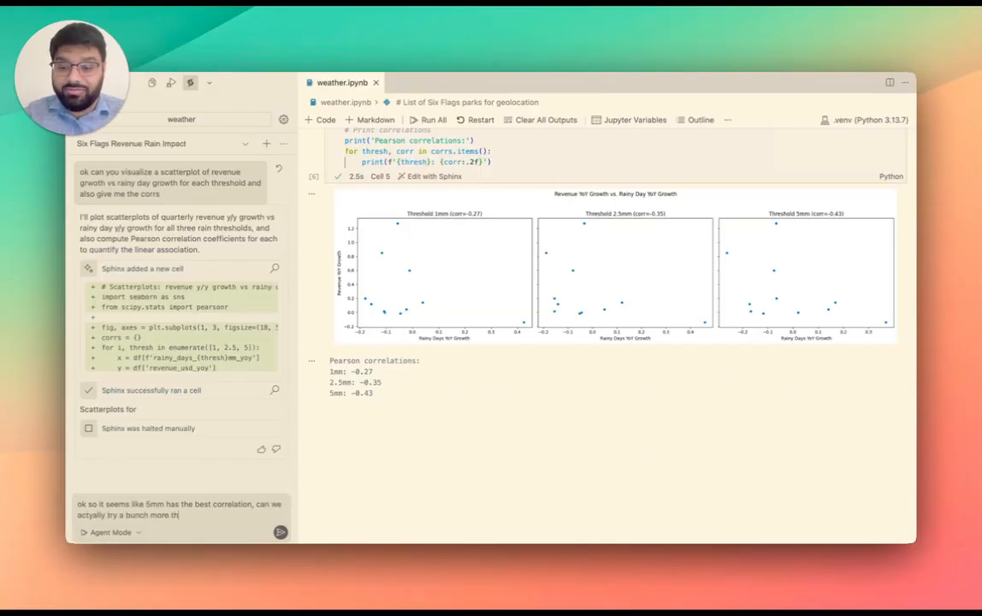
{"action": "type", "text": "resholds"}
{"action": "key", "text": "Return"}
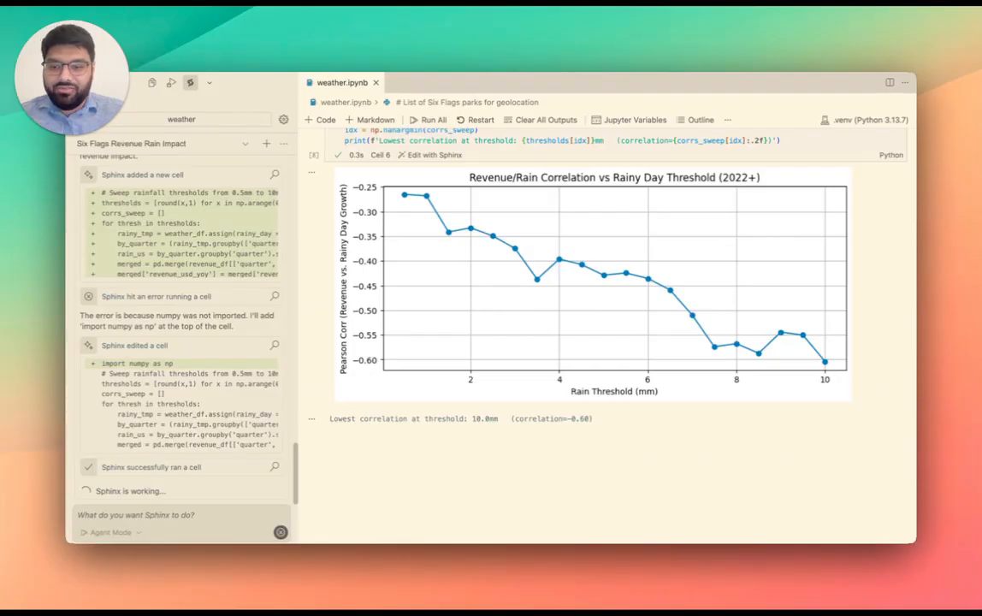
Step: Stop the running agent and ask it to show the scatterplot for a threshold of 10
{"action": "left_click", "coordinate": [280, 532]}
{"action": "type", "text": "show me the scatterplot fora thres"}
{"action": "key", "text": "BackSpace"}
{"action": "type", "text": "shold of 10"}
{"action": "key", "text": "Return"}
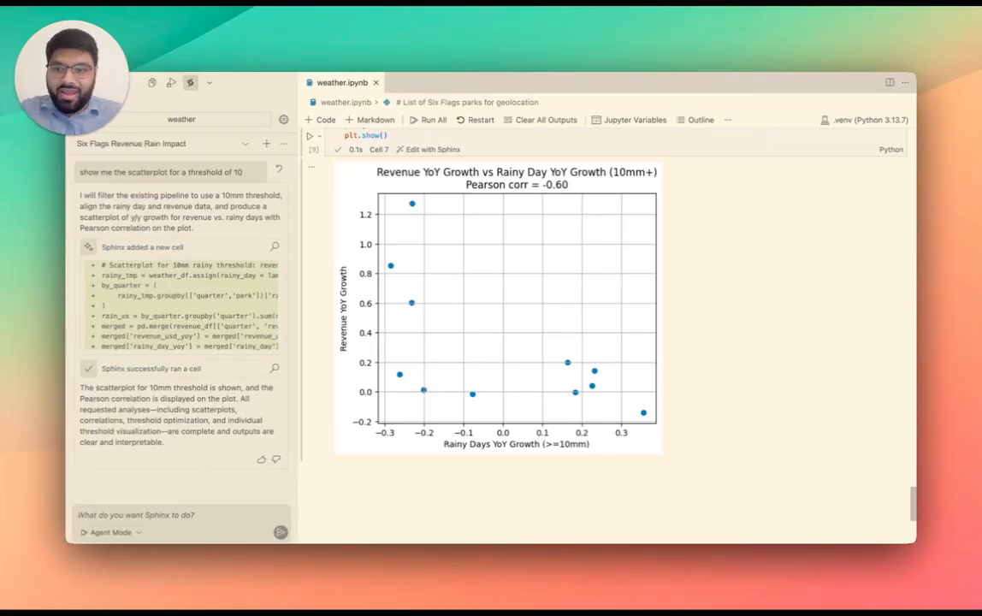
Step: Ask the agent for a markdown summary of the findings in the context of the original hypothesis, for an investor audience, with stats but not fully technical
{"action": "type", "text": "ok can we finally give some summary in amr"}
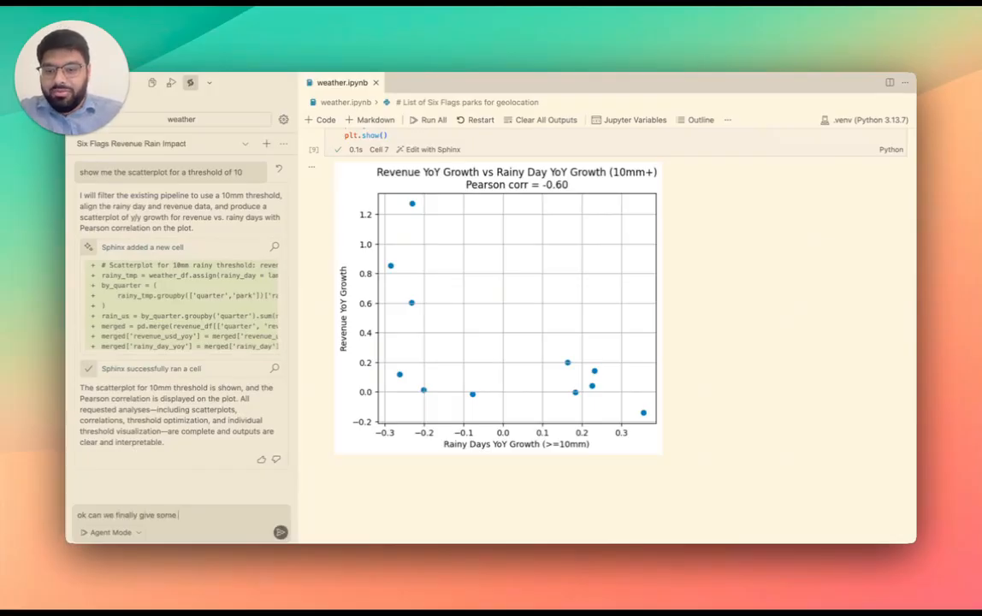
{"action": "key", "text": "BackSpace"}
{"action": "key", "text": "BackSpace"}
{"action": "key", "text": "BackSpace"}
{"action": "type", "text": "markd"}
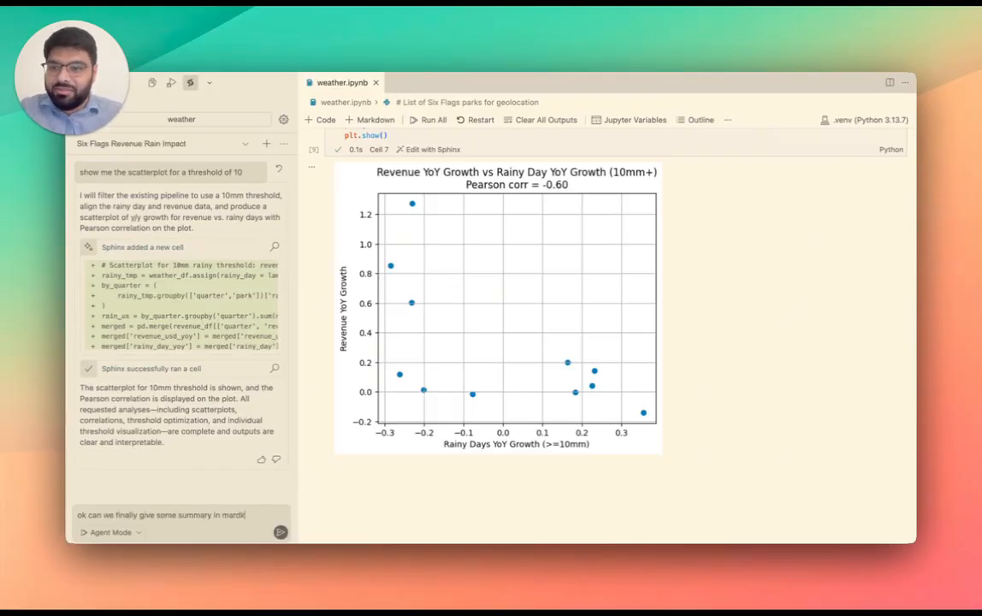
{"action": "type", "text": "own of the findings"}
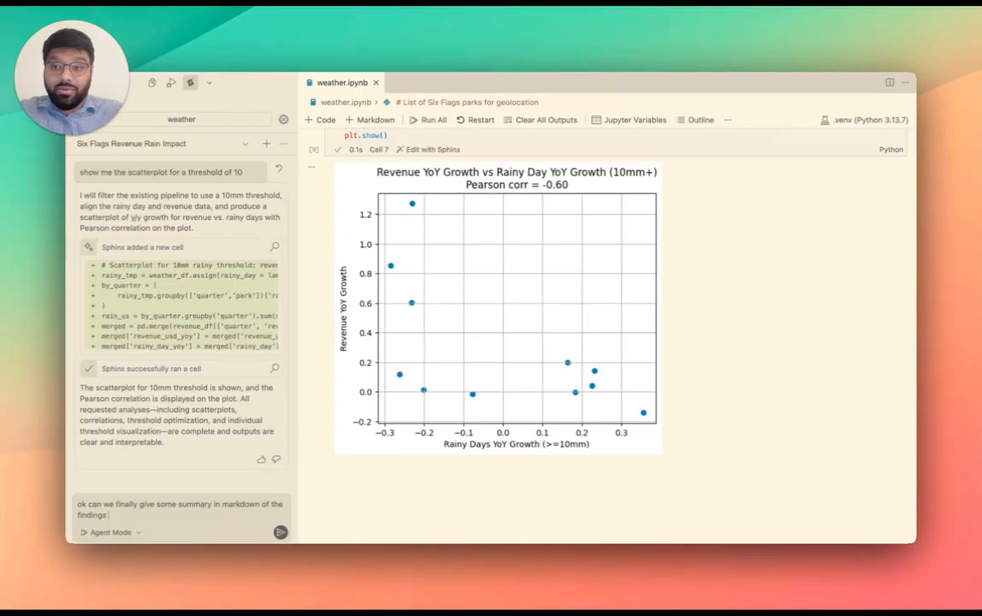
{"action": "type", "text": " in the context of the original"}
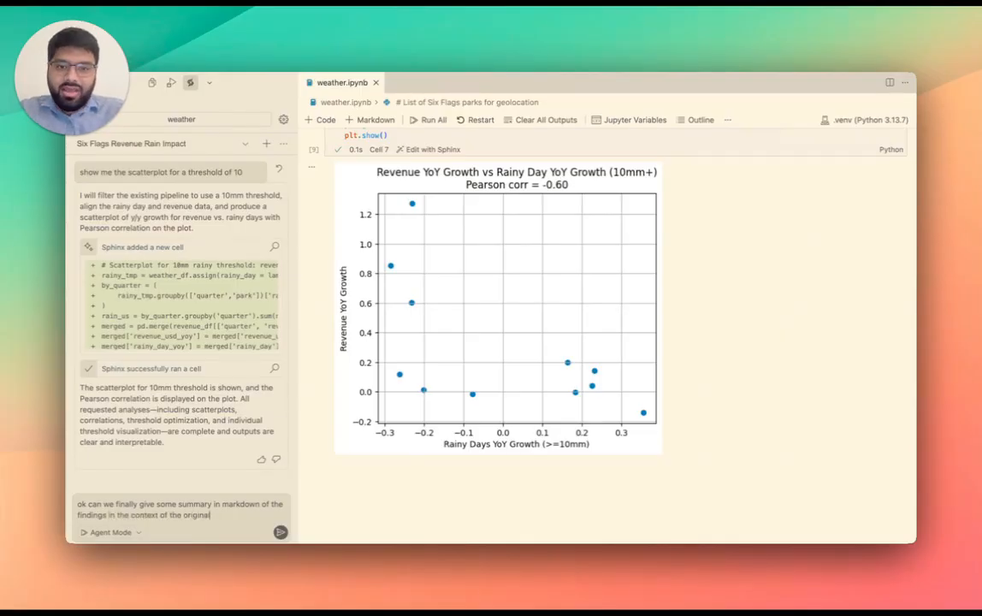
{"action": "type", "text": " hypothesis? make it"}
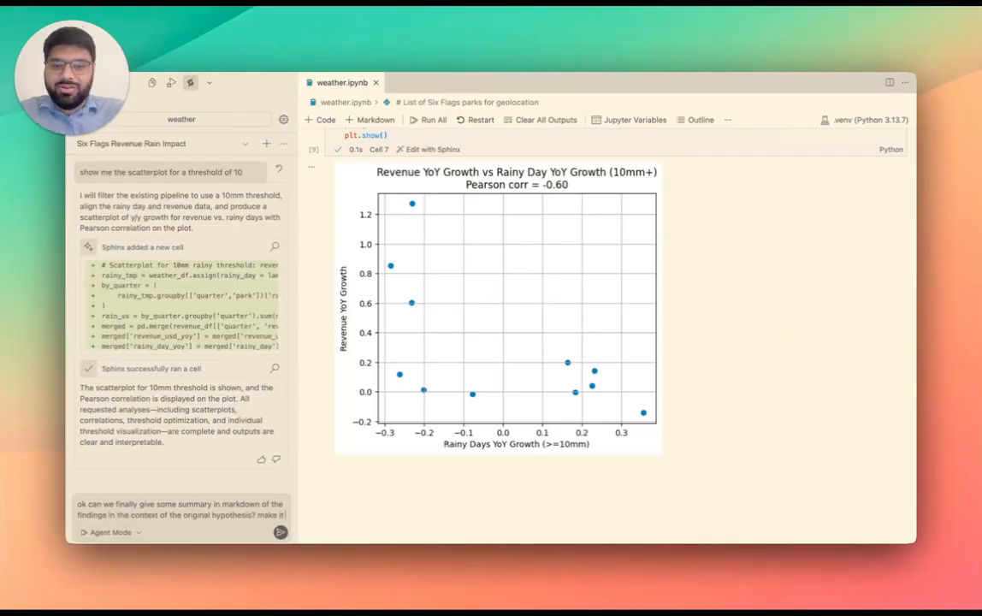
{"action": "type", "text": " suitable for an investo"}
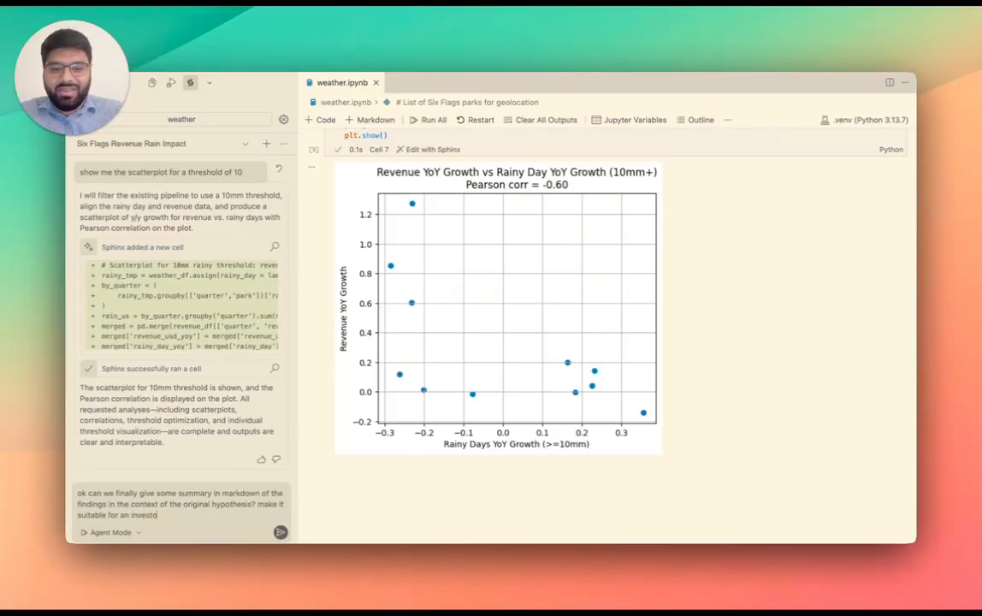
{"action": "type", "text": "r audience (you can have stats but"}
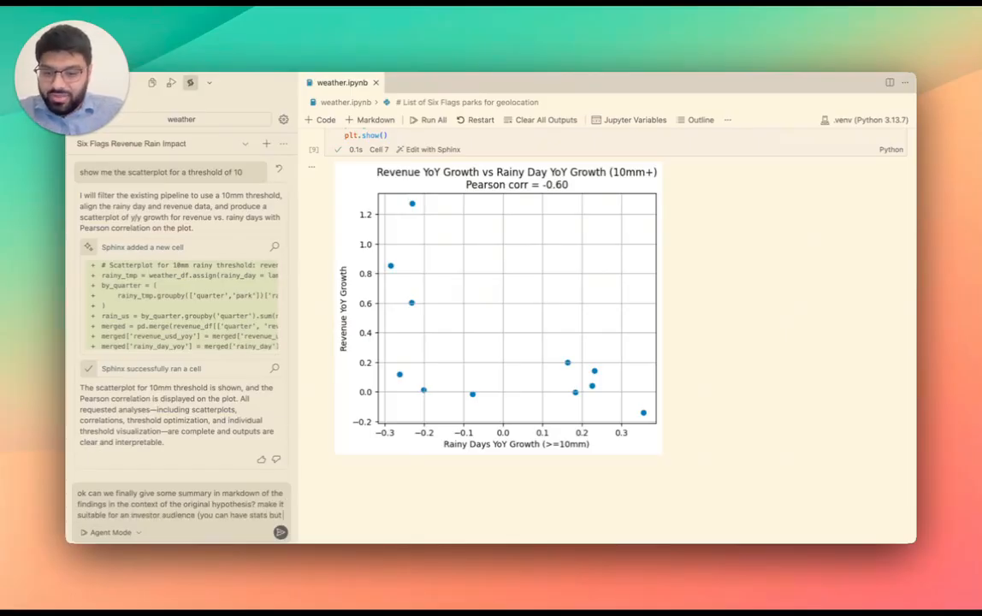
{"action": "type", "text": " not fully technical)"}
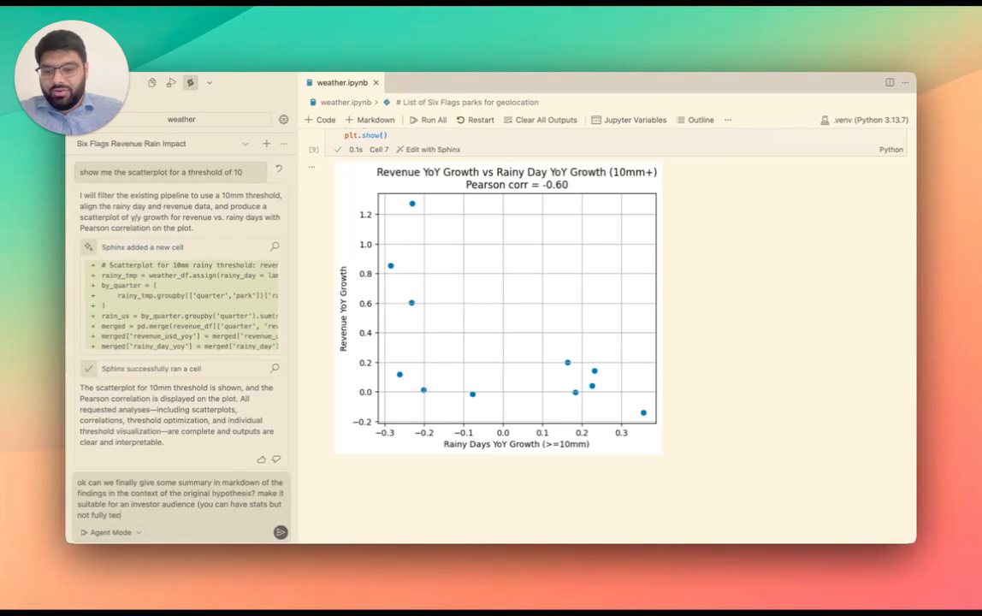
{"action": "key", "text": "Return"}
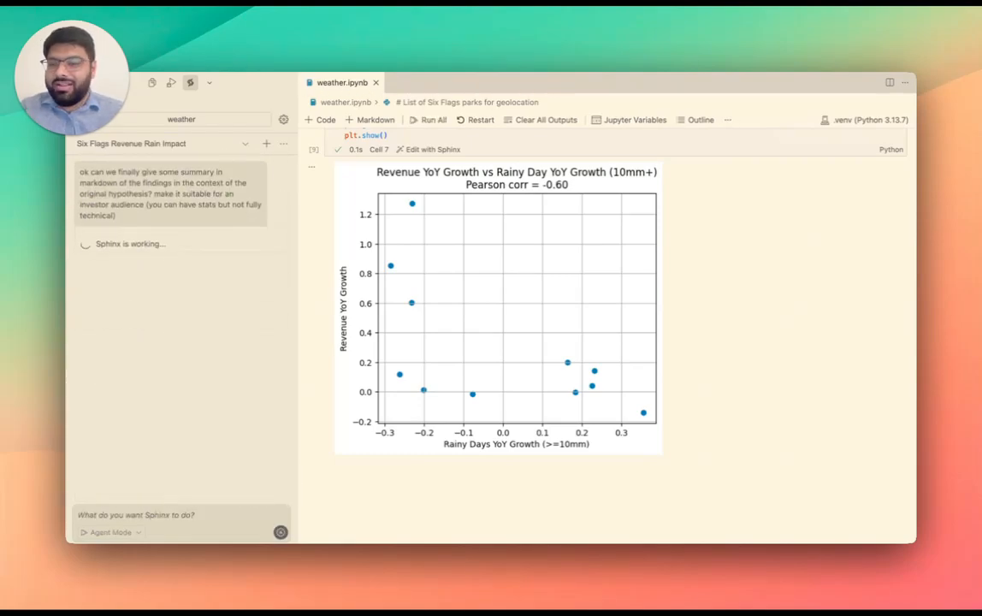